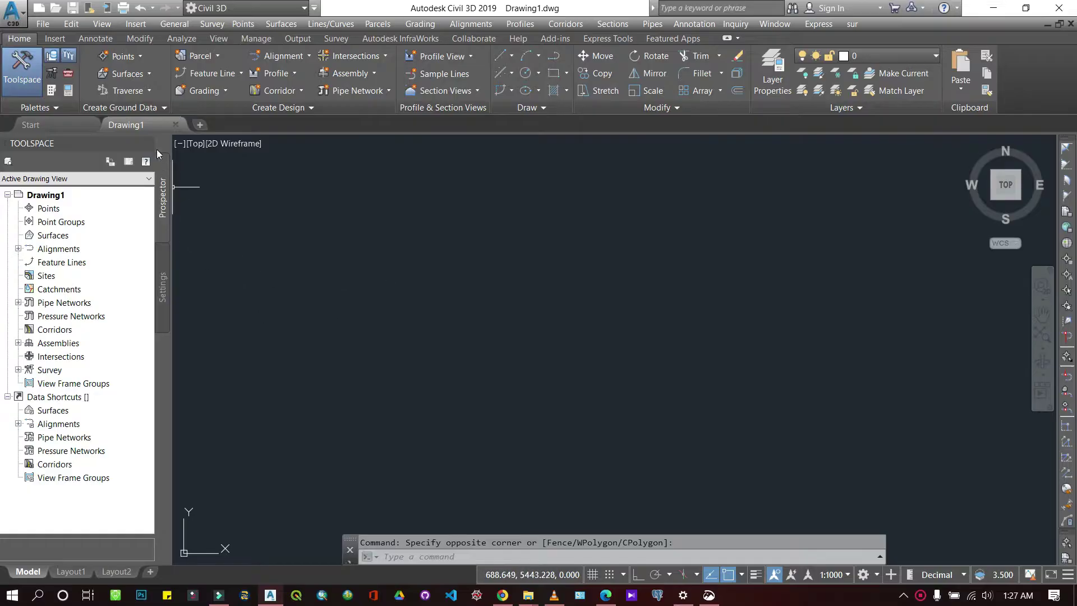
Switch the ribbon to the Insert tab to reach the import tools.
left_click(55, 39)
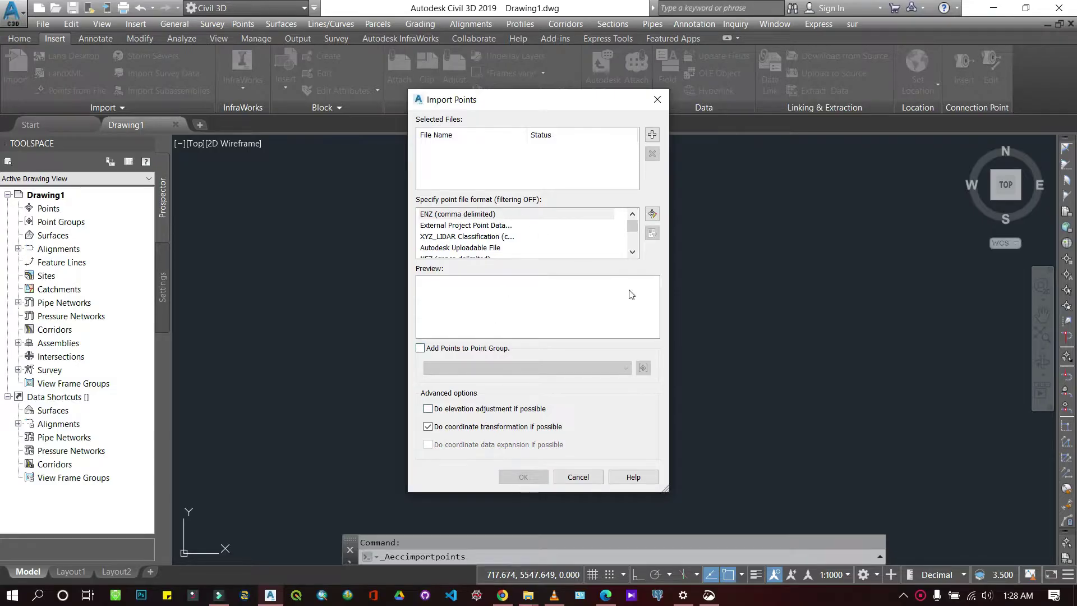
scroll(476, 231, "down", 1)
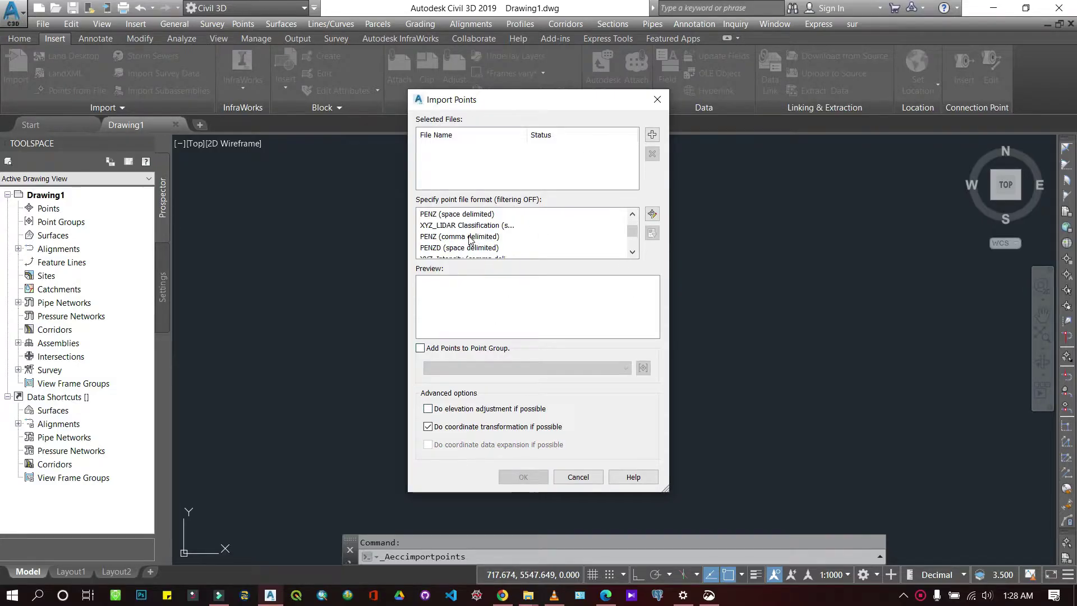
scroll(469, 231, "up", 1)
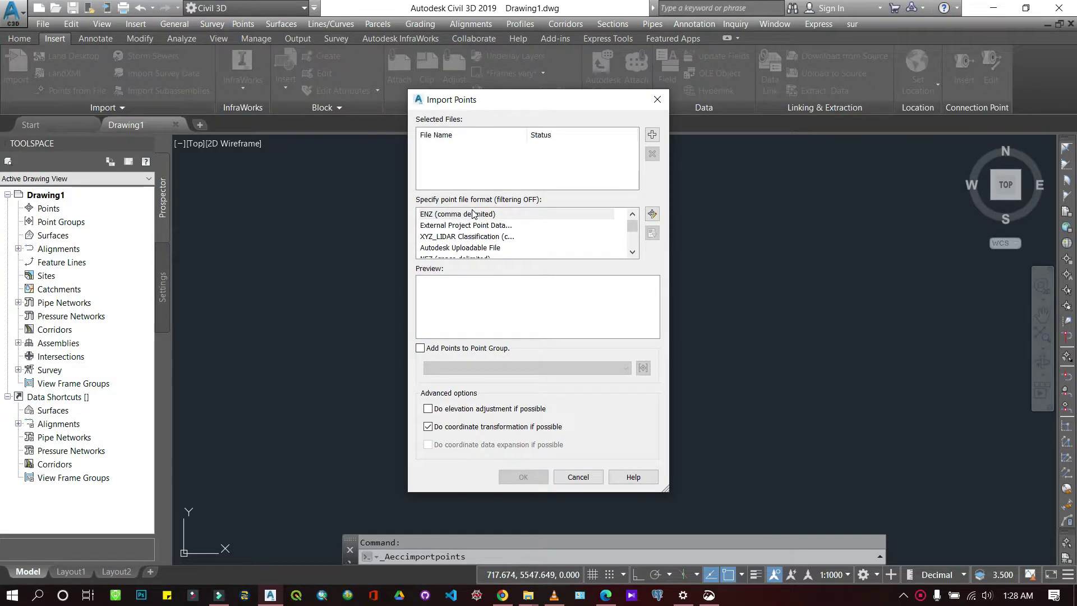
scroll(472, 219, "down", 1)
scroll(469, 234, "down", 2)
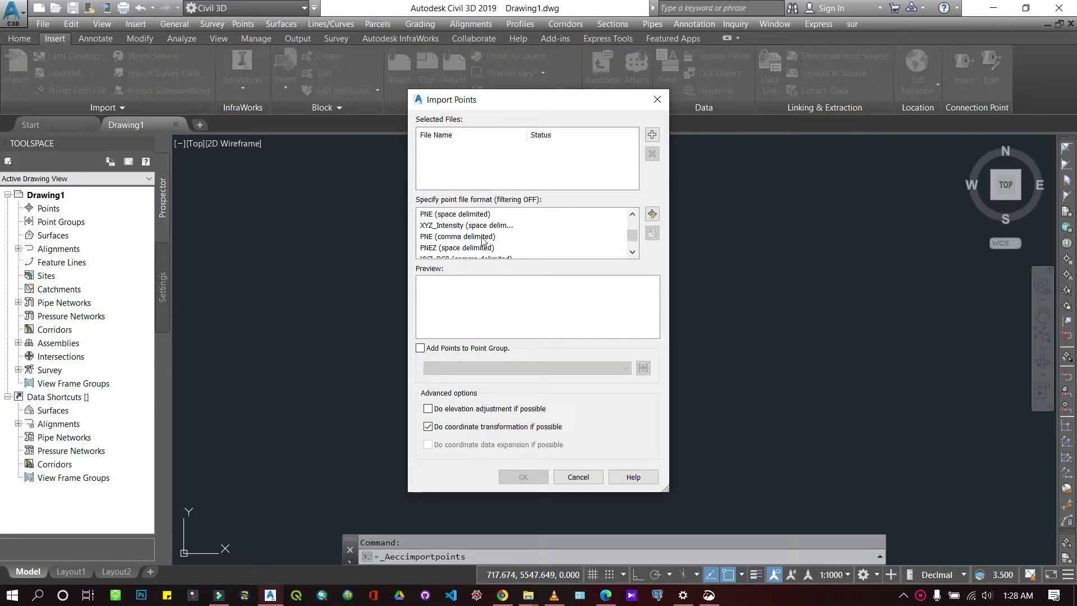
Select PNE (comma delimited) as the point file format.
left_click(473, 237)
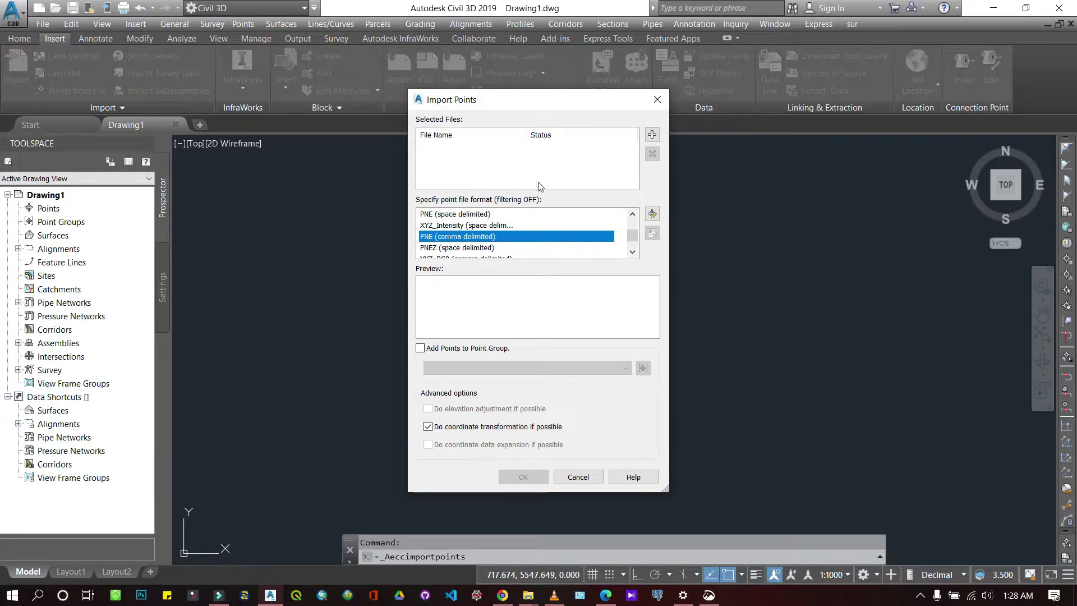
Add Boundary PNE.csv to the Import Points file list.
left_click(653, 140)
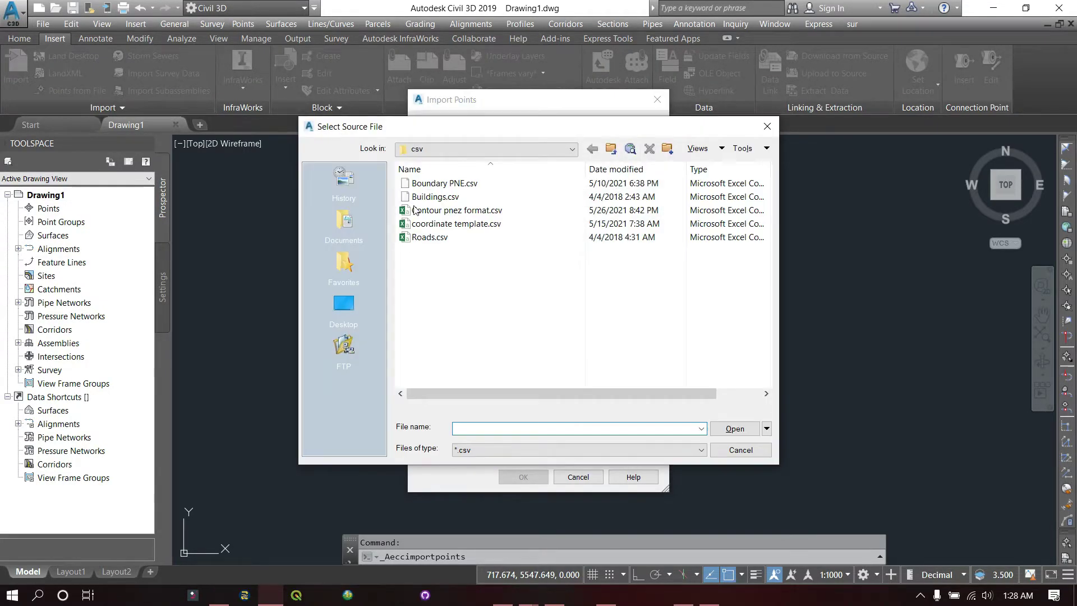
left_click(438, 185)
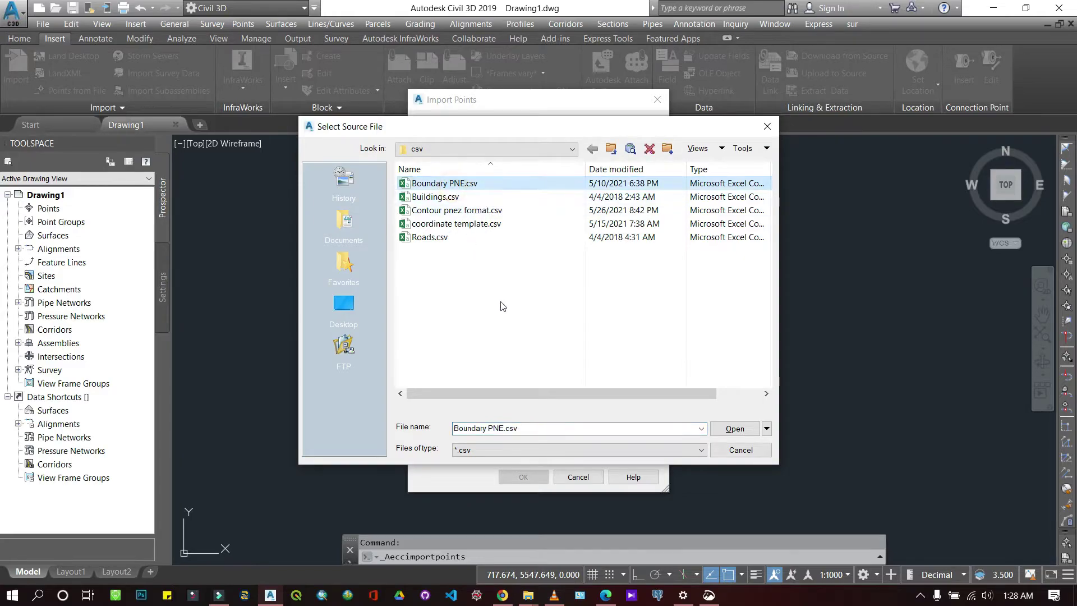
left_click(727, 430)
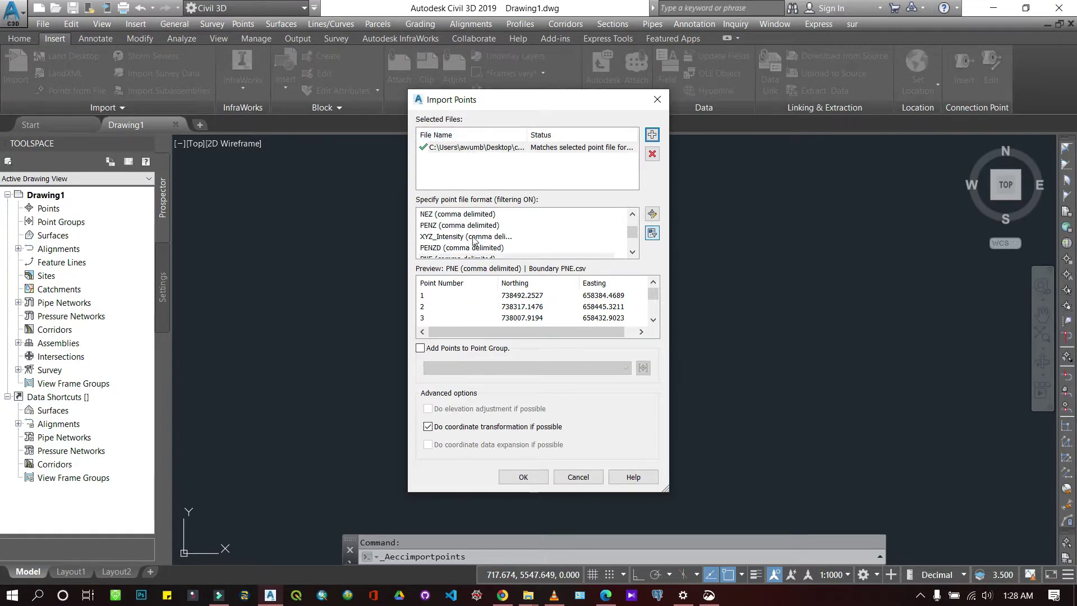
scroll(465, 245, "down", 1)
scroll(464, 253, "up", 1)
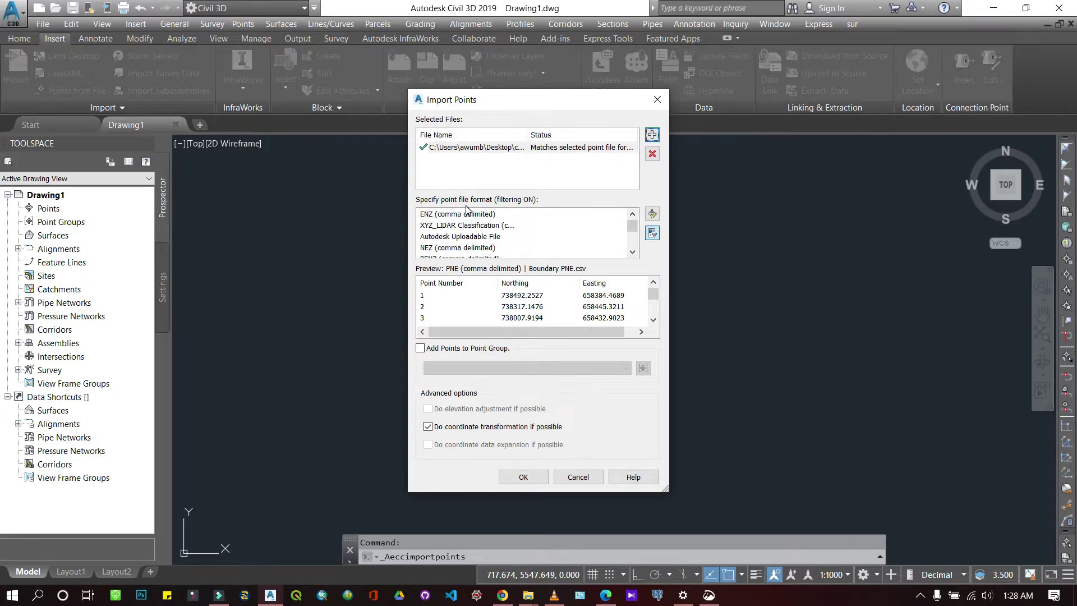
scroll(466, 210, "down", 2)
scroll(481, 227, "up", 2)
scroll(480, 227, "up", 3)
Start a new User Point File format in the point file format manager.
left_click(652, 214)
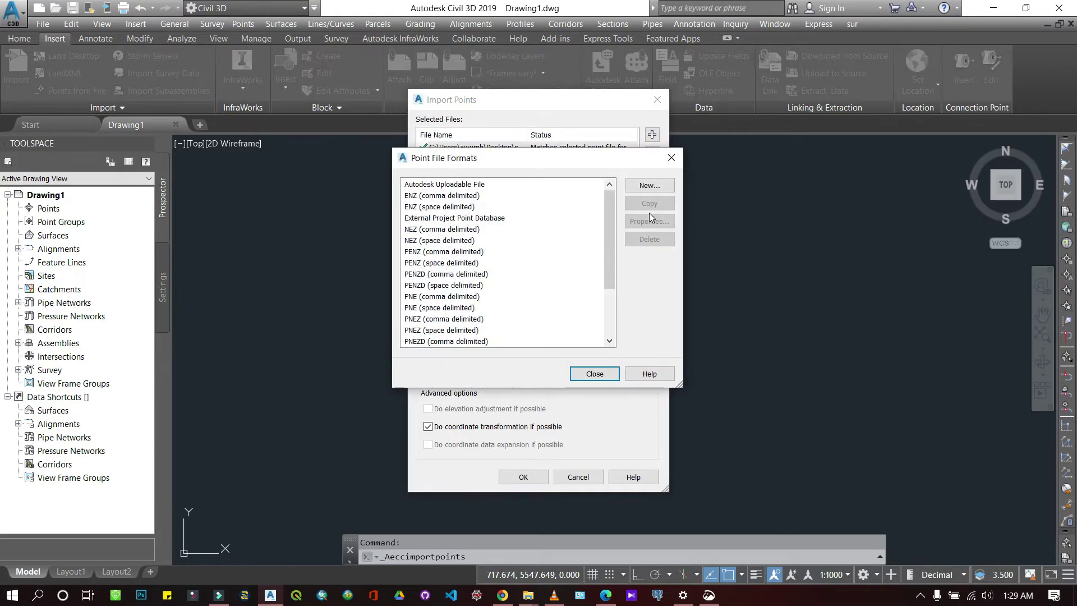
left_click(647, 189)
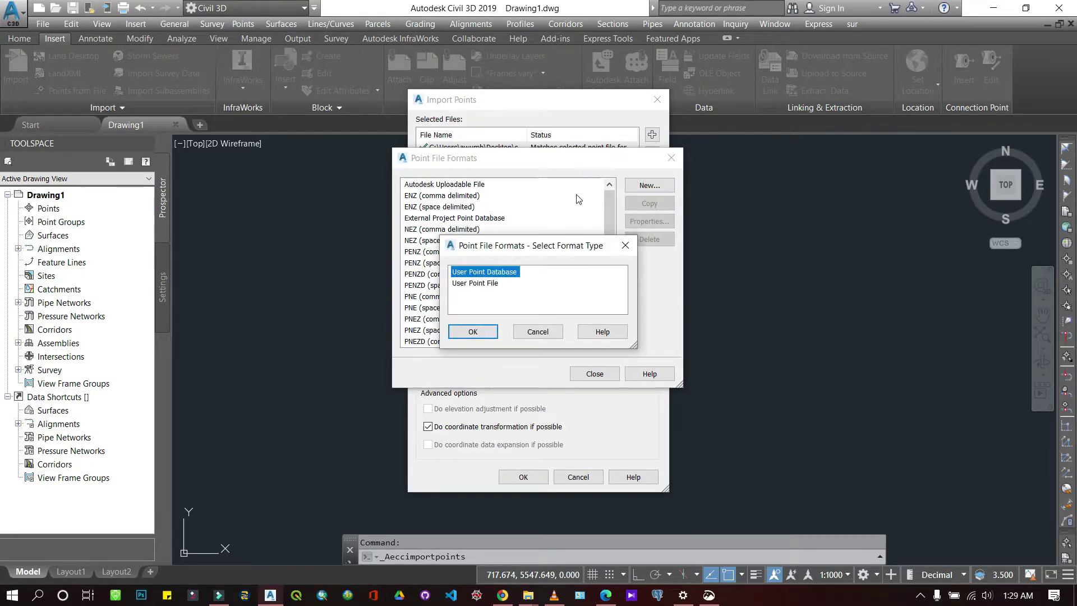
left_click(483, 285)
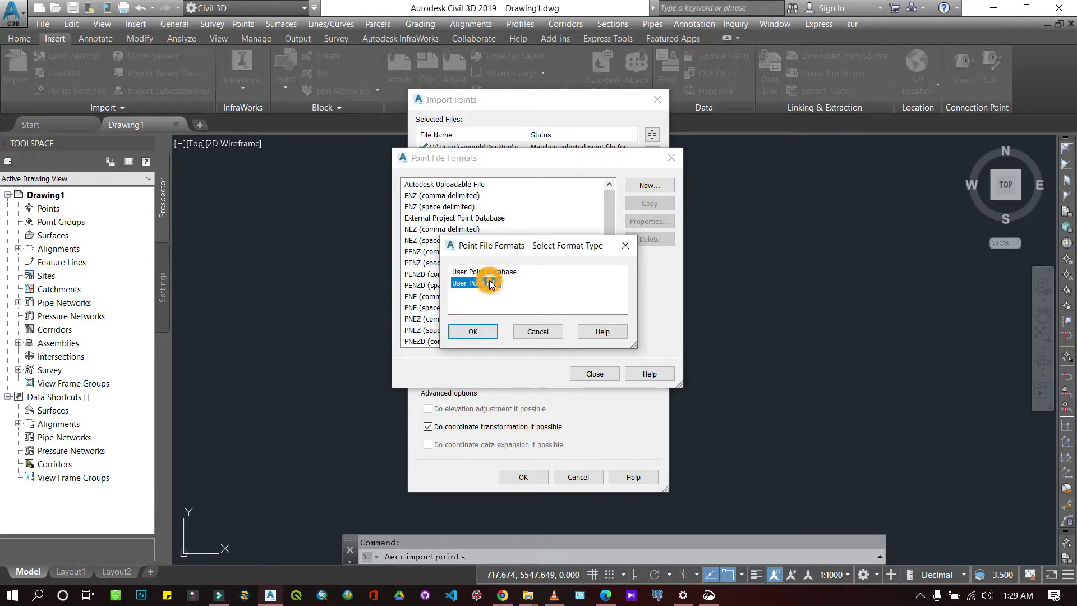
left_click(475, 329)
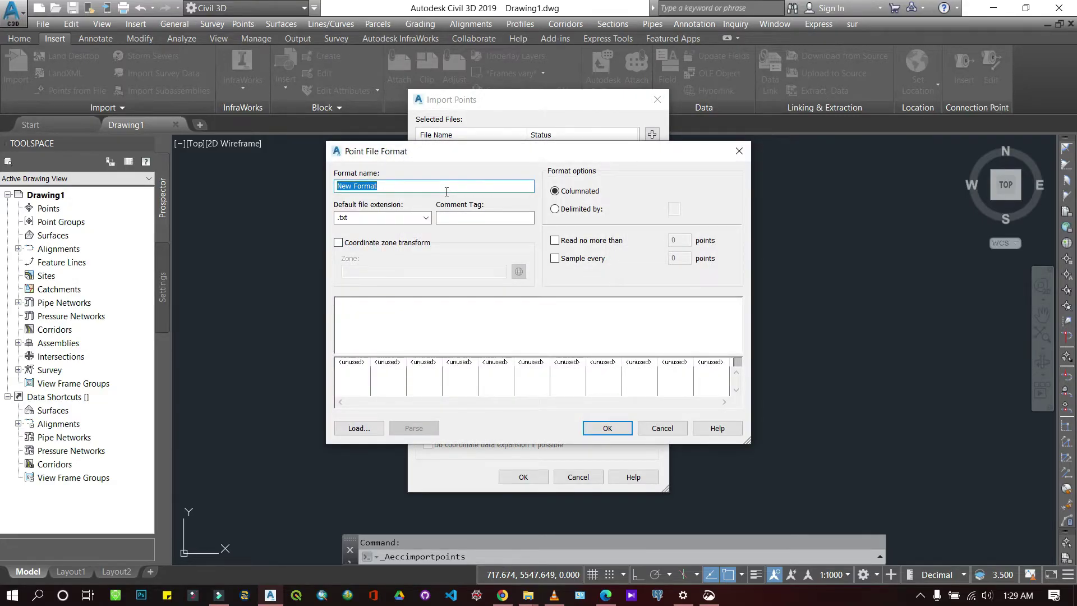
type("PNEZD")
Give the new format a .csv default extension and comma delimiting.
left_click(424, 218)
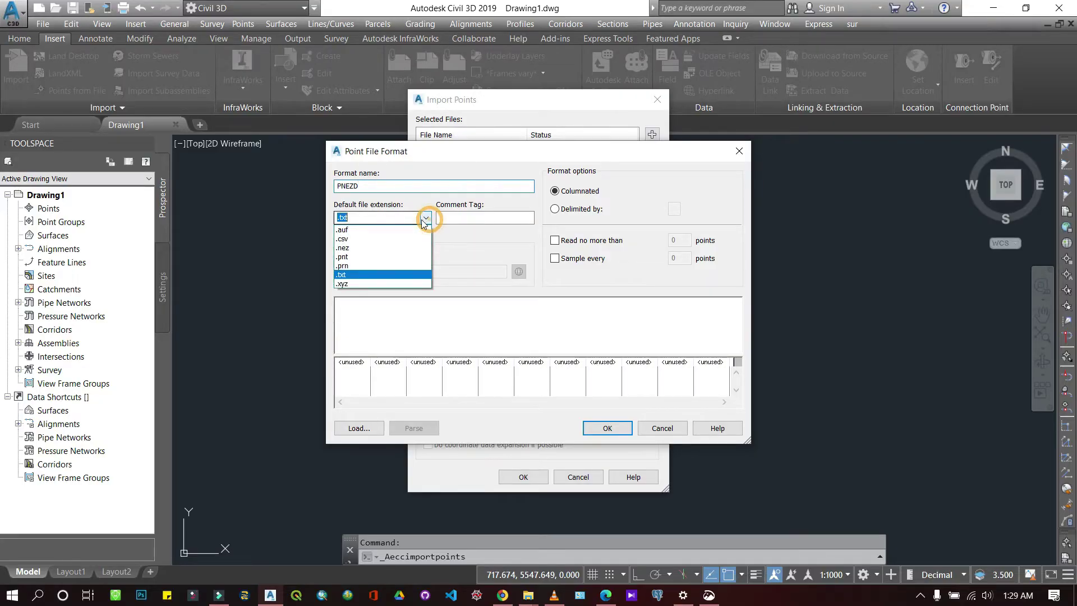
left_click(354, 240)
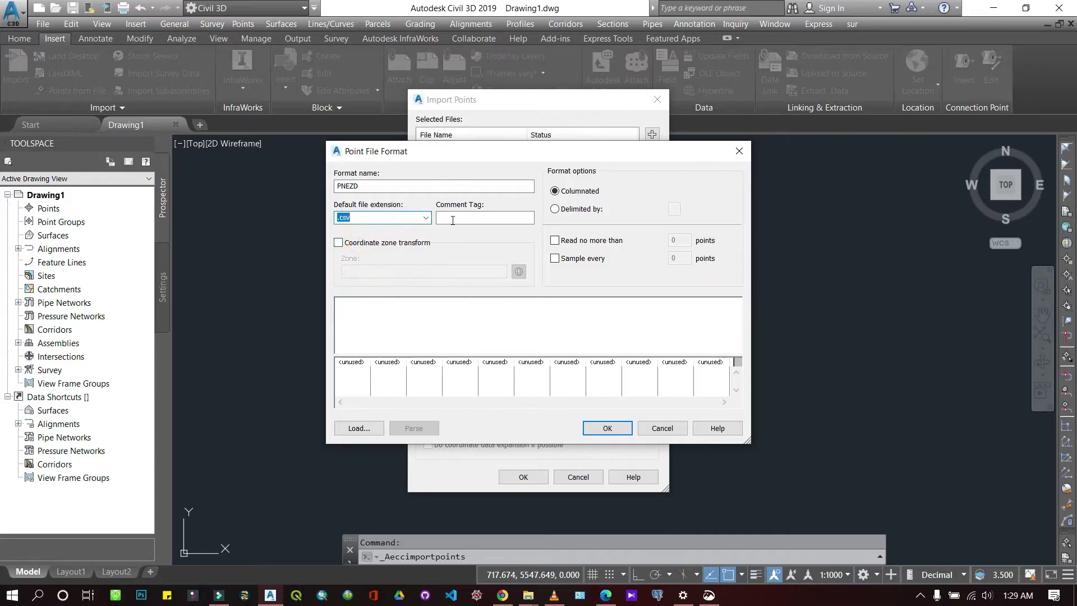
left_click(553, 209)
left_click(673, 208)
type(",")
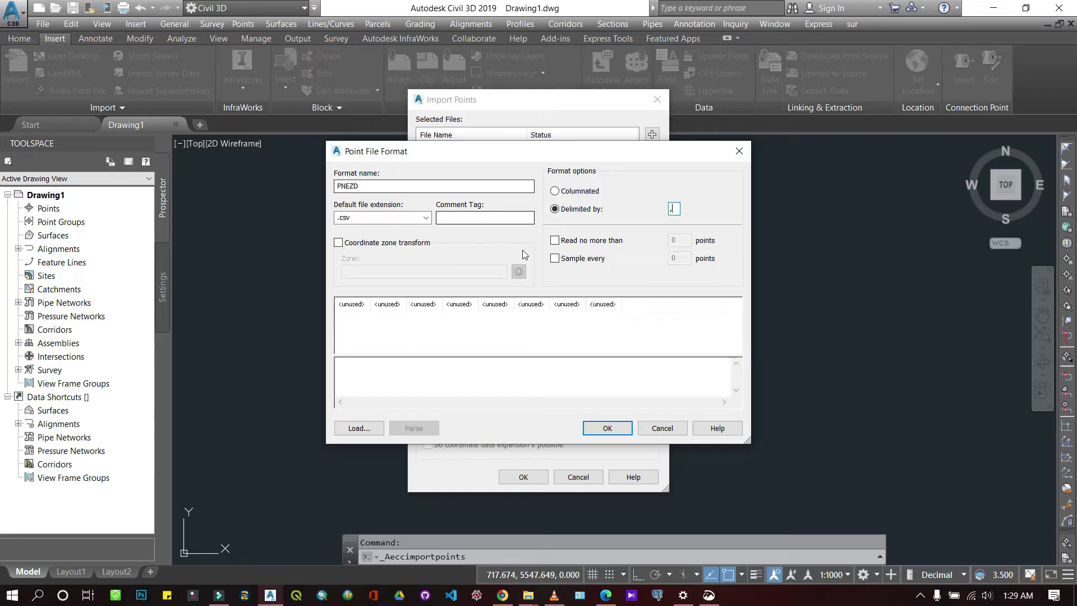
Assign Point Number and Northing to the first two format columns.
left_click(361, 306)
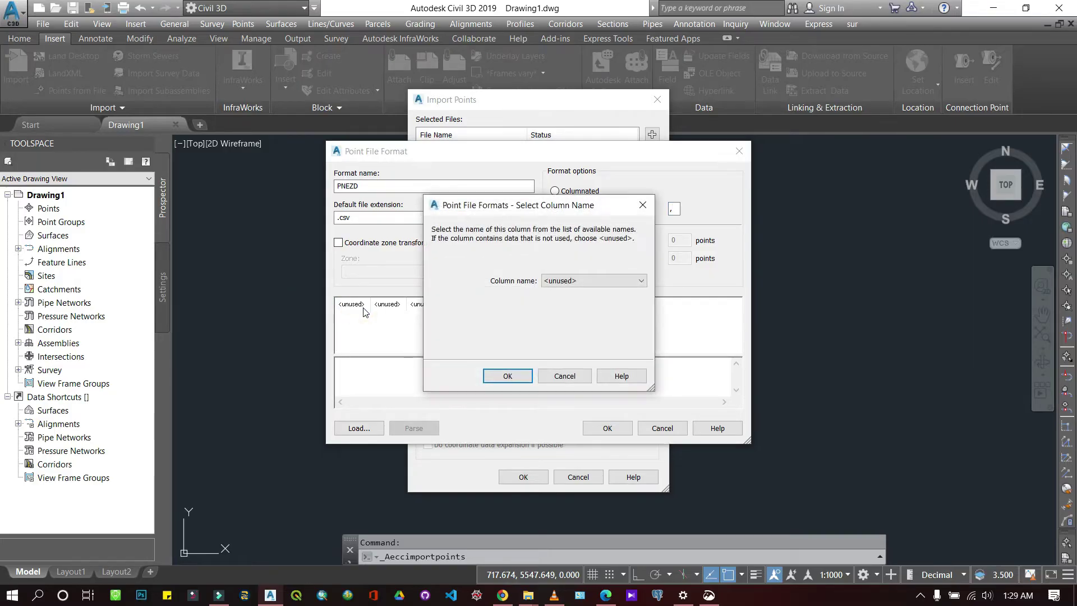
left_click(568, 284)
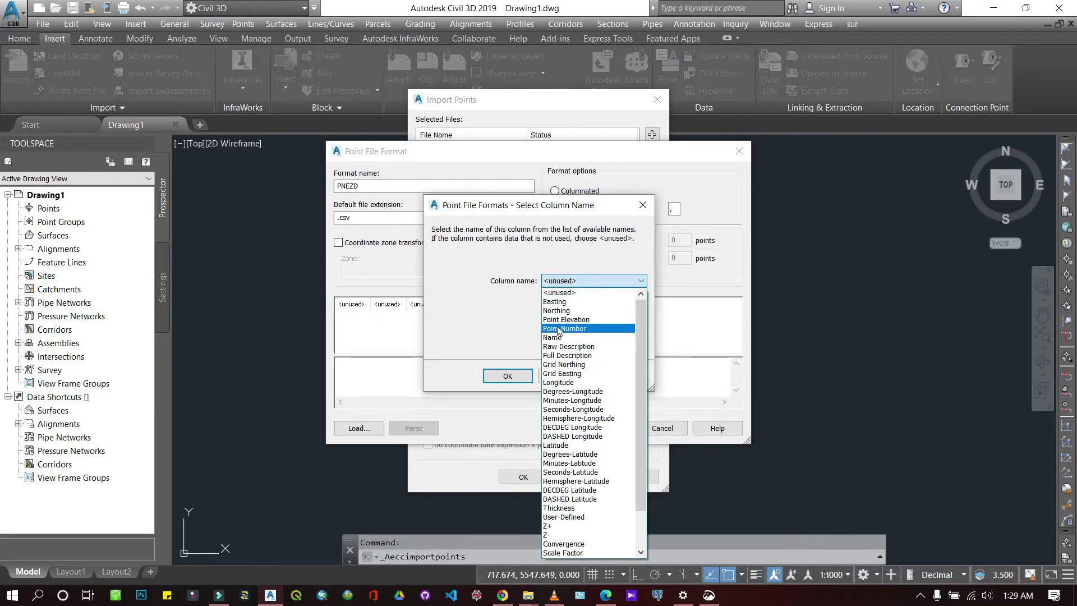
left_click(558, 329)
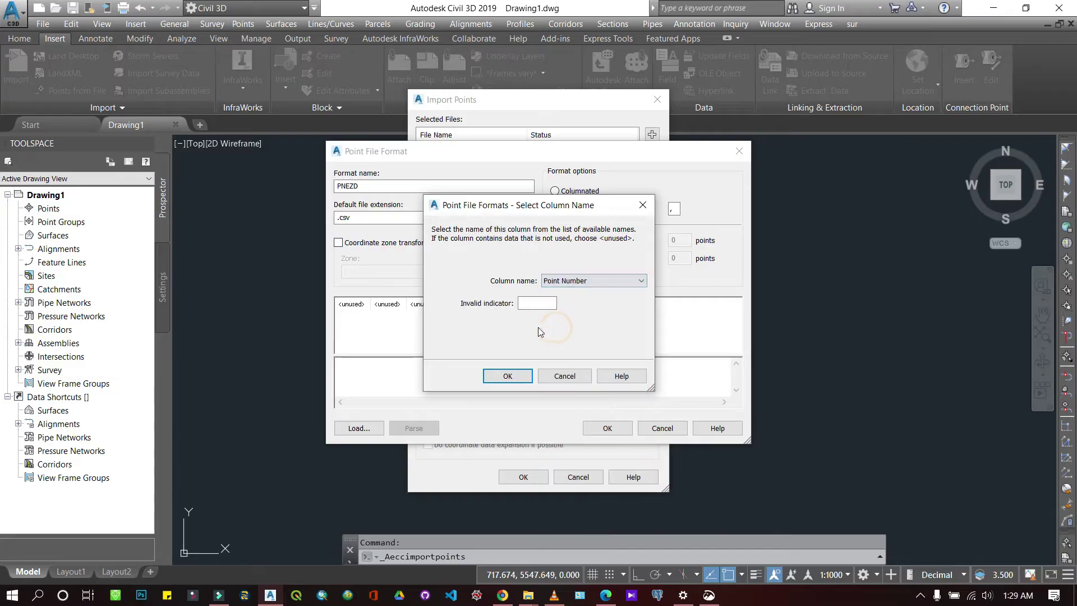
left_click(506, 375)
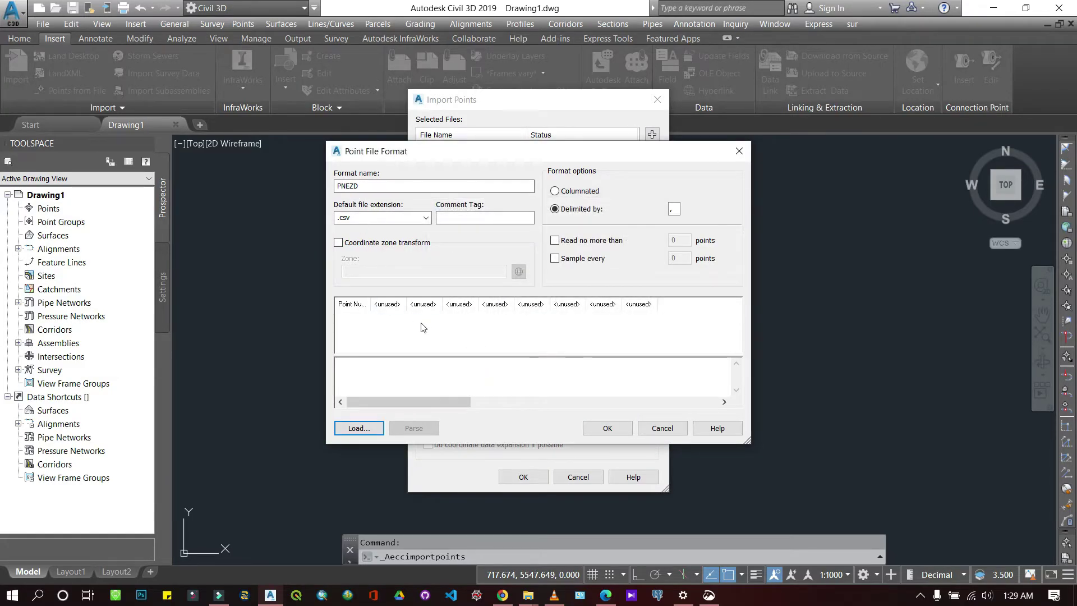
left_click(389, 305)
left_click(558, 288)
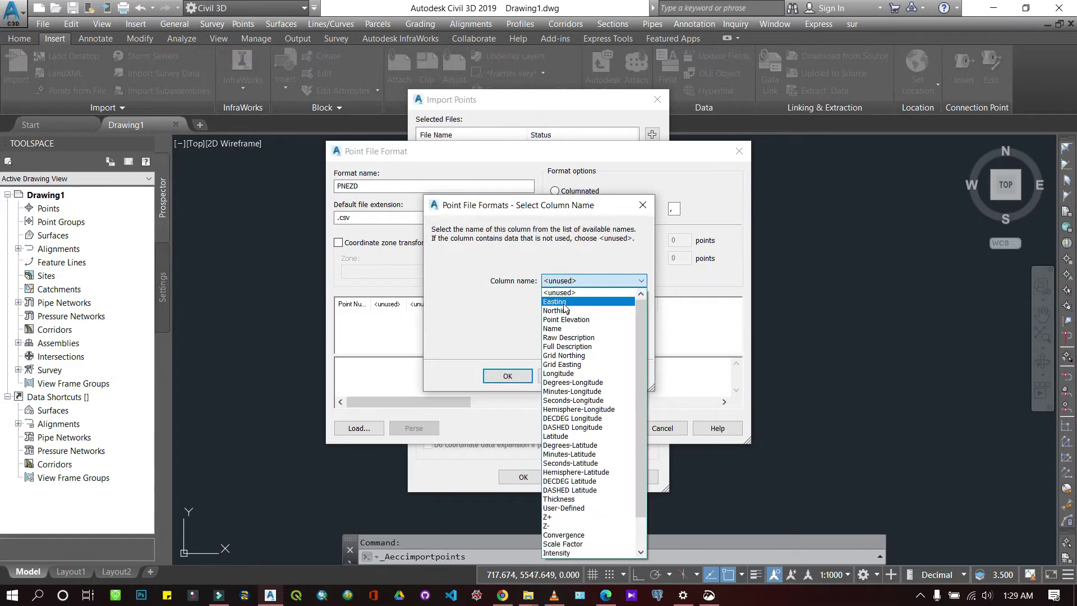
left_click(560, 309)
left_click(496, 380)
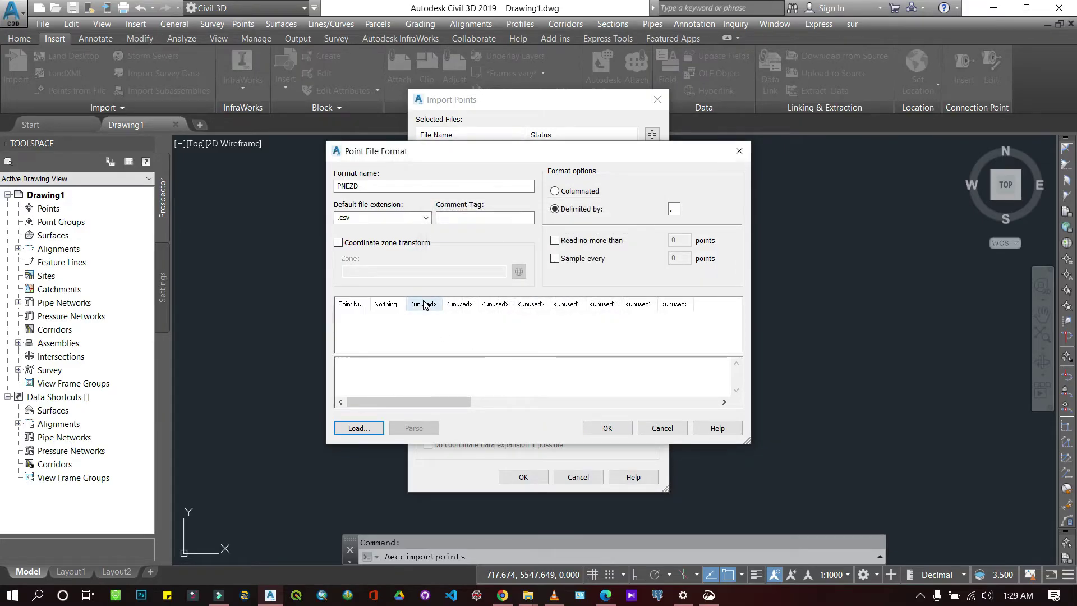
Set columns three to five to Easting, Point Elevation and Raw Description.
left_click(420, 304)
left_click(582, 280)
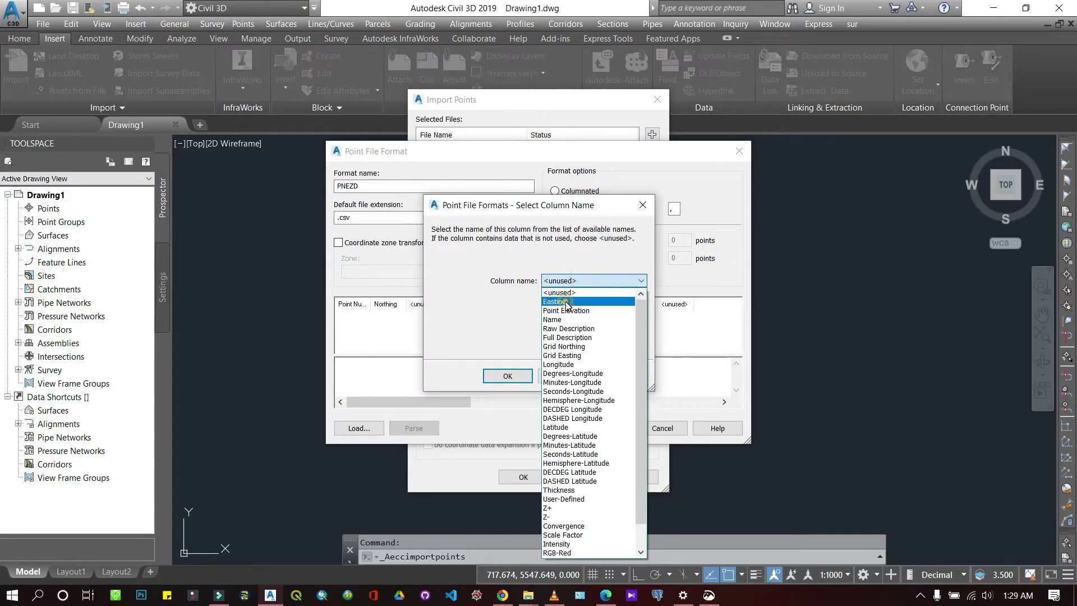
left_click(562, 302)
left_click(508, 377)
left_click(471, 305)
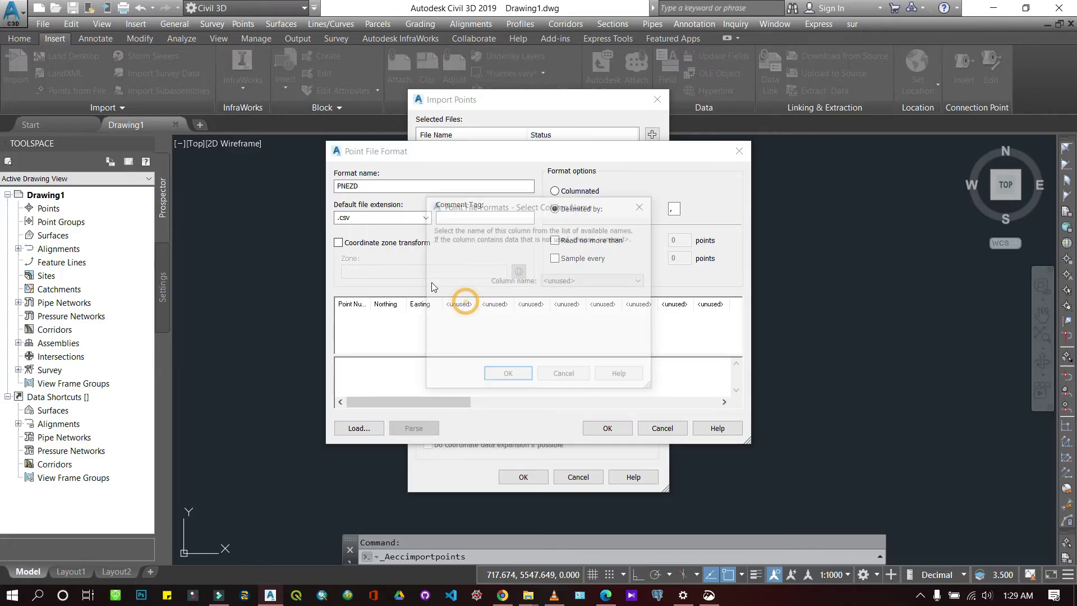
left_click(579, 282)
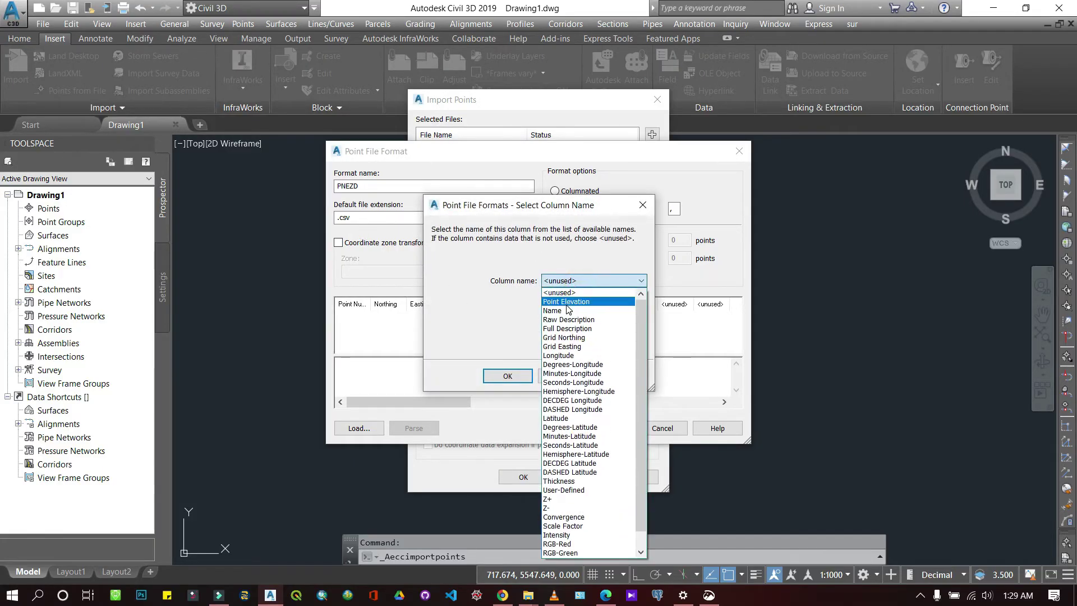
left_click(567, 305)
left_click(508, 376)
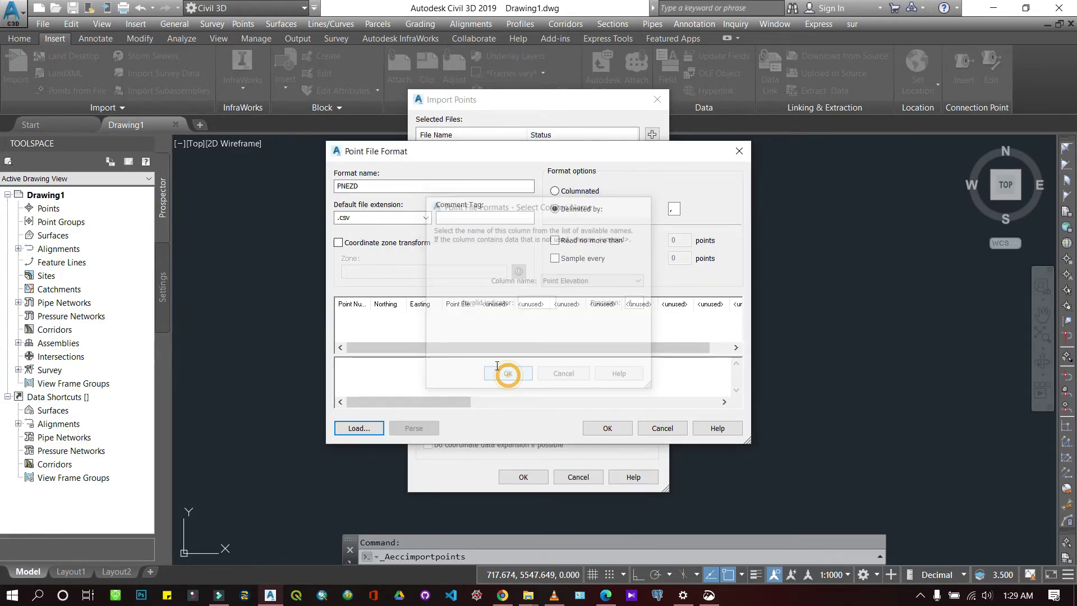
left_click(495, 304)
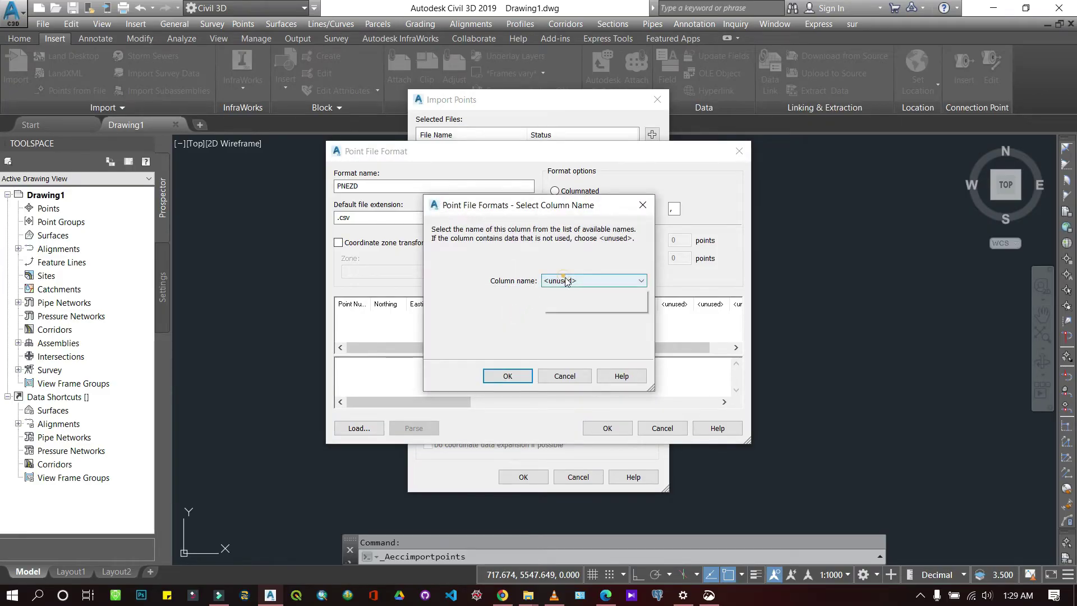
left_click(551, 281)
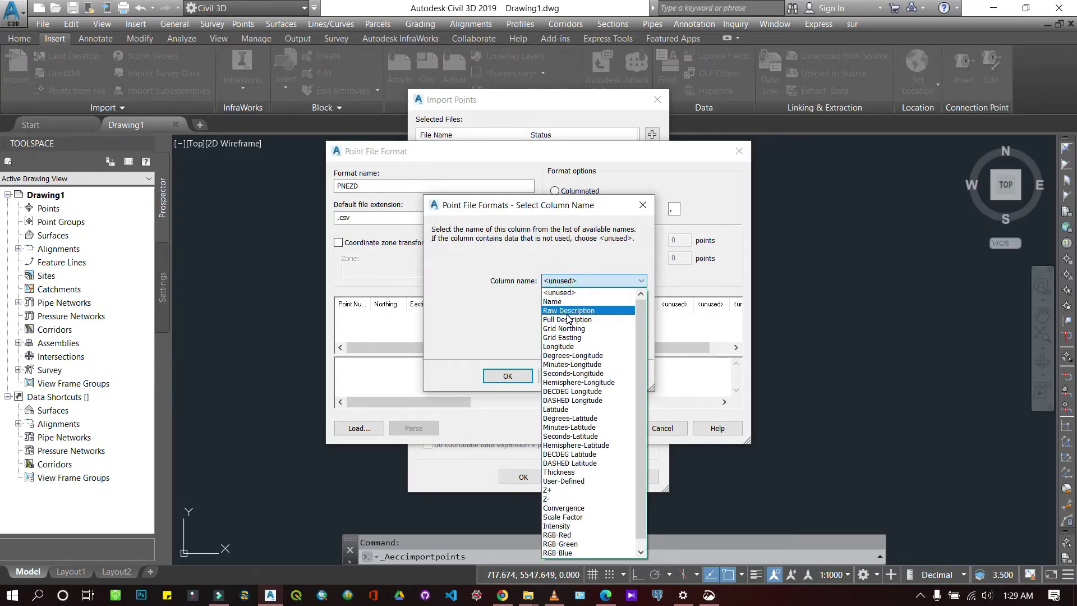
left_click(568, 310)
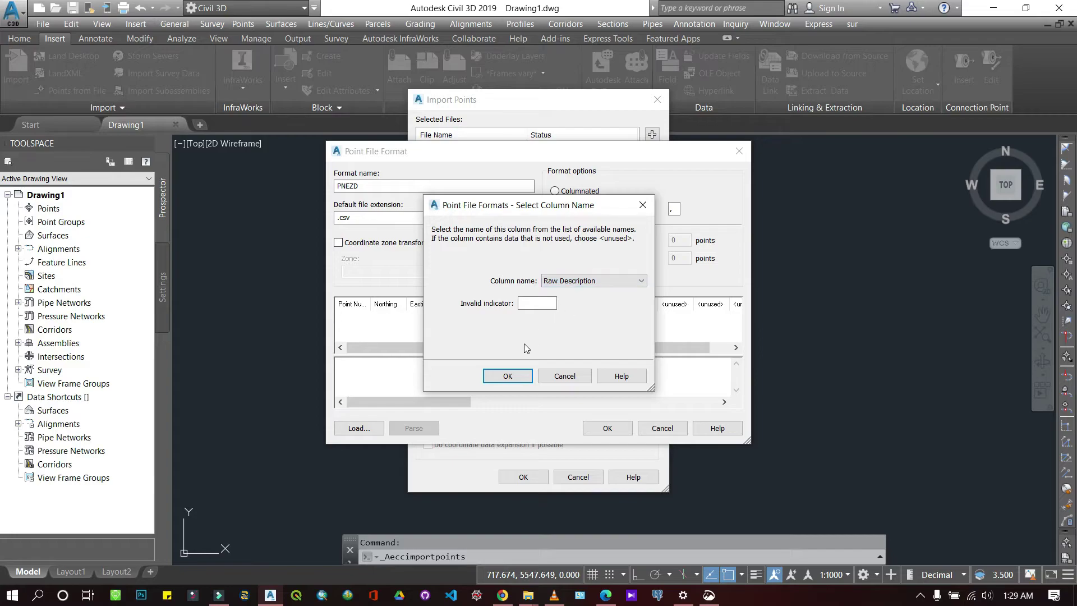
left_click(507, 376)
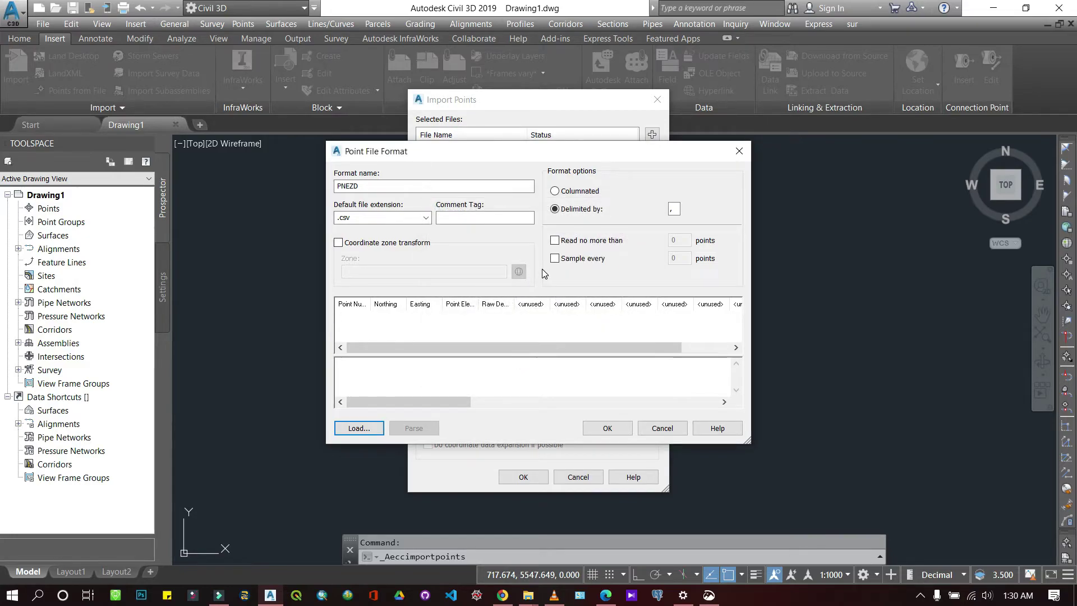
Save the PNEZD format and select PNE (comma delimited) in Import Points.
left_click(607, 429)
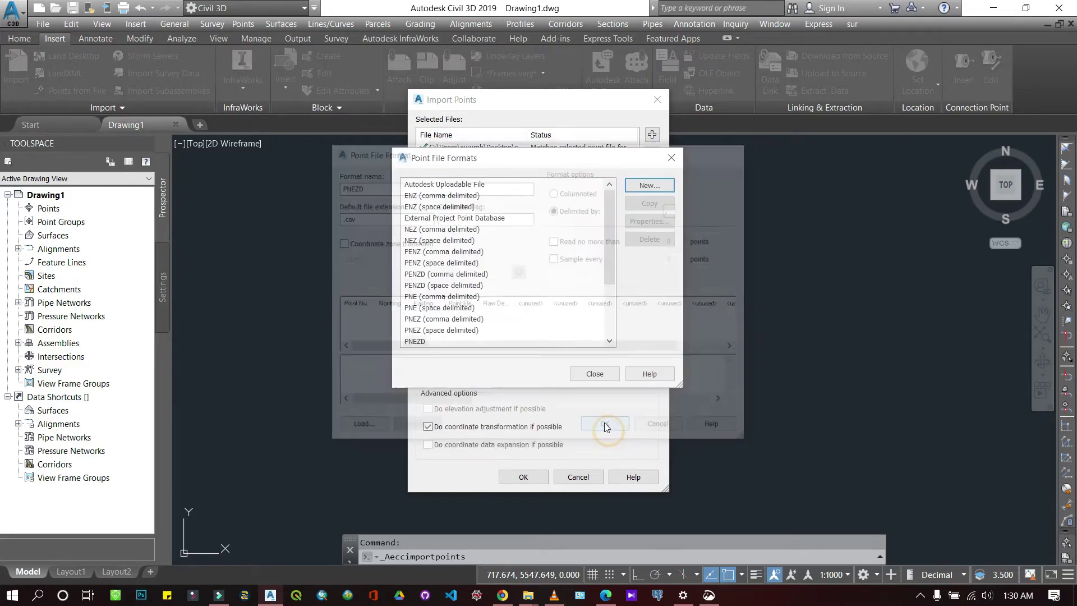
left_click(597, 377)
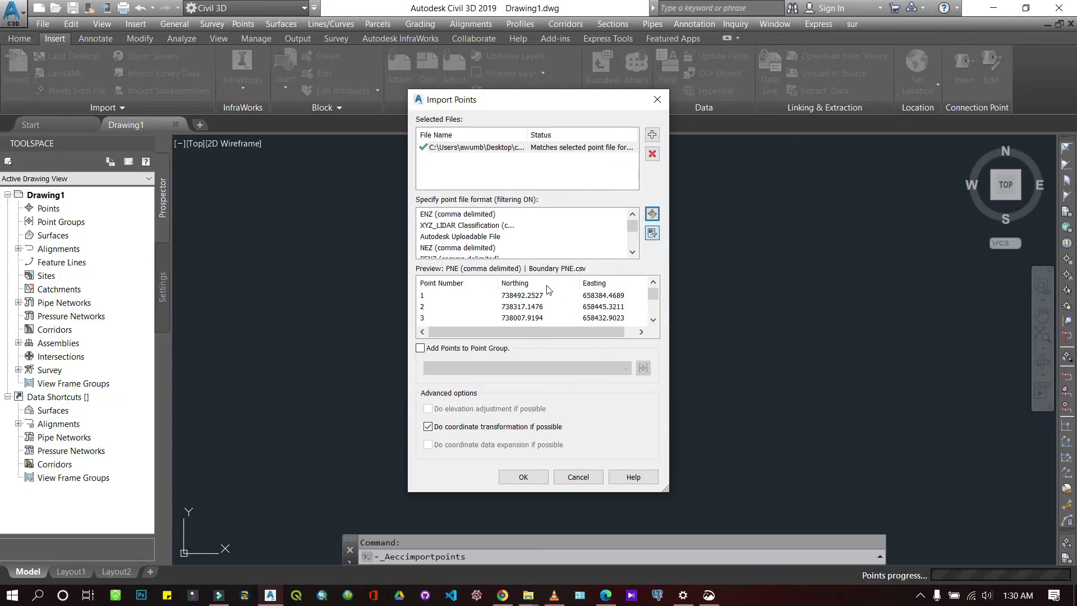
scroll(486, 238, "down", 3)
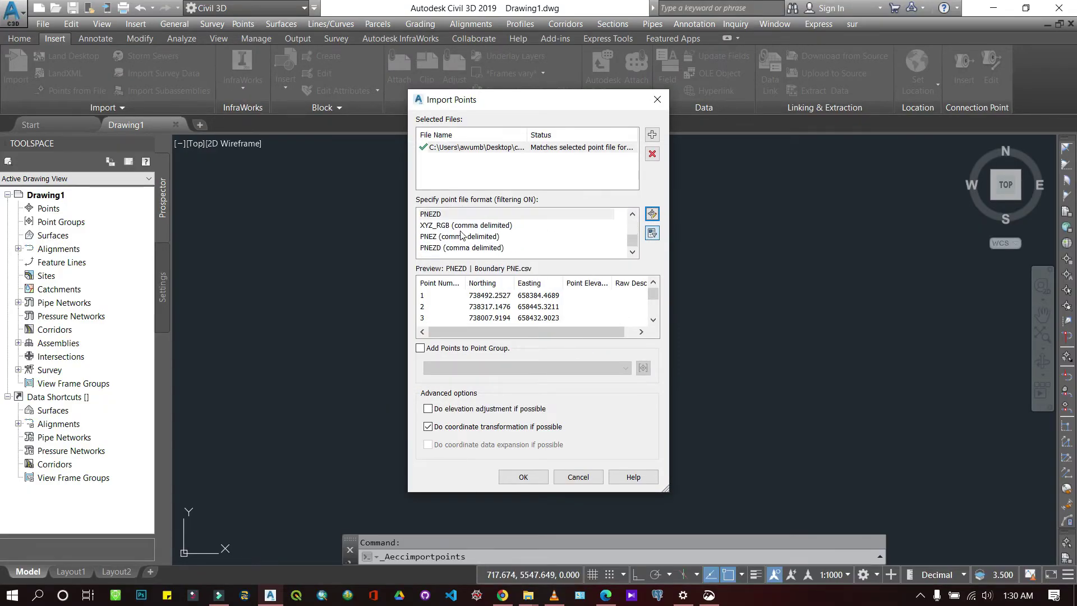
left_click(476, 249)
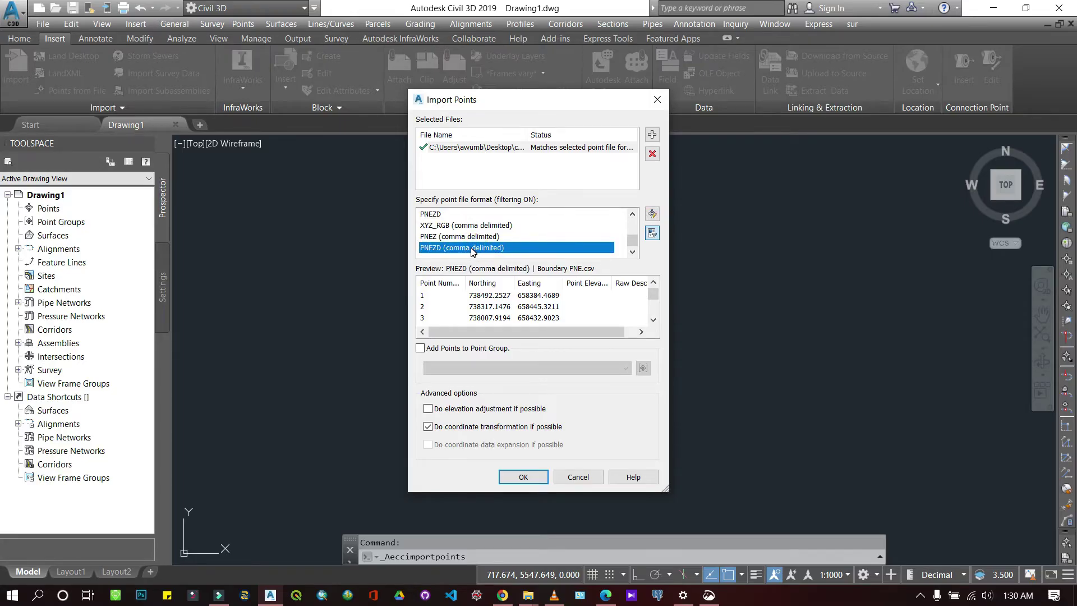
scroll(475, 250, "up", 2)
scroll(481, 246, "up", 1)
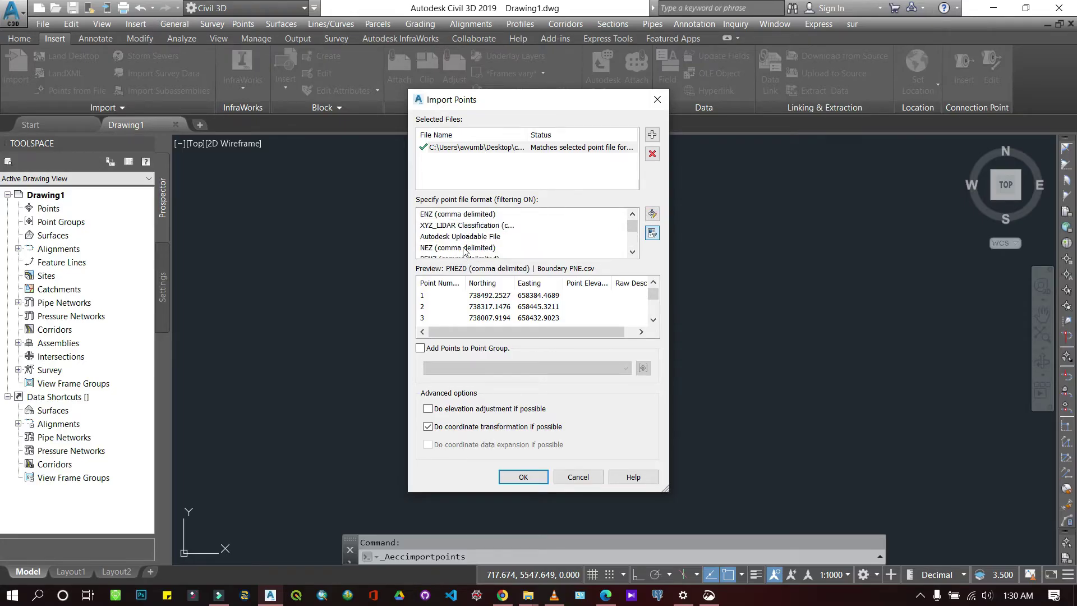
scroll(448, 243, "down", 1)
scroll(444, 240, "down", 1)
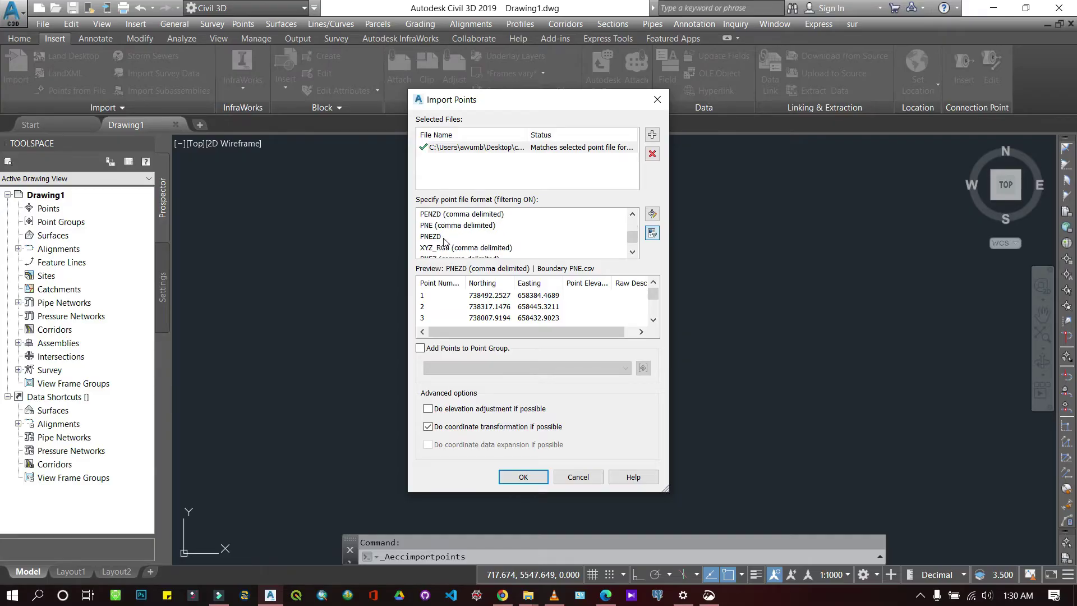
left_click(447, 228)
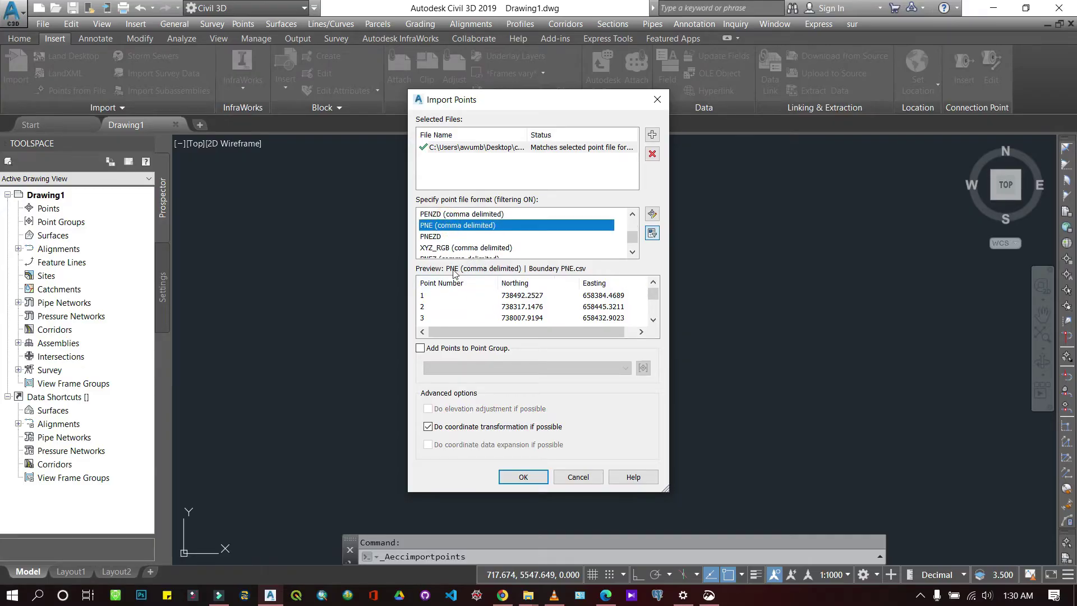
Import the Boundary PNE.csv points and zoom to extents to show them all.
left_click(516, 476)
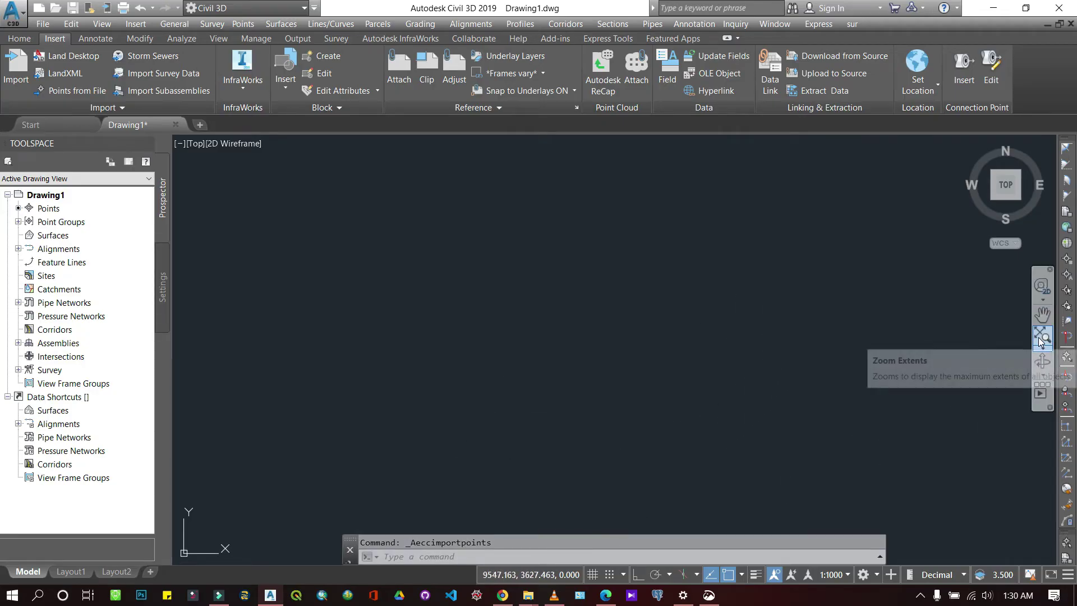
left_click(1049, 340)
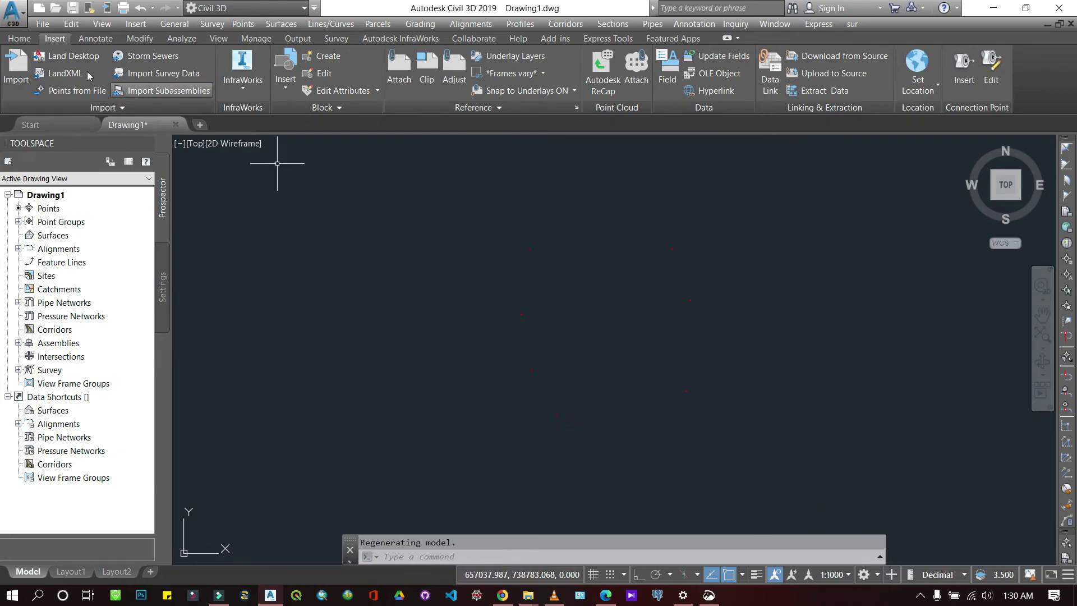
left_click(19, 39)
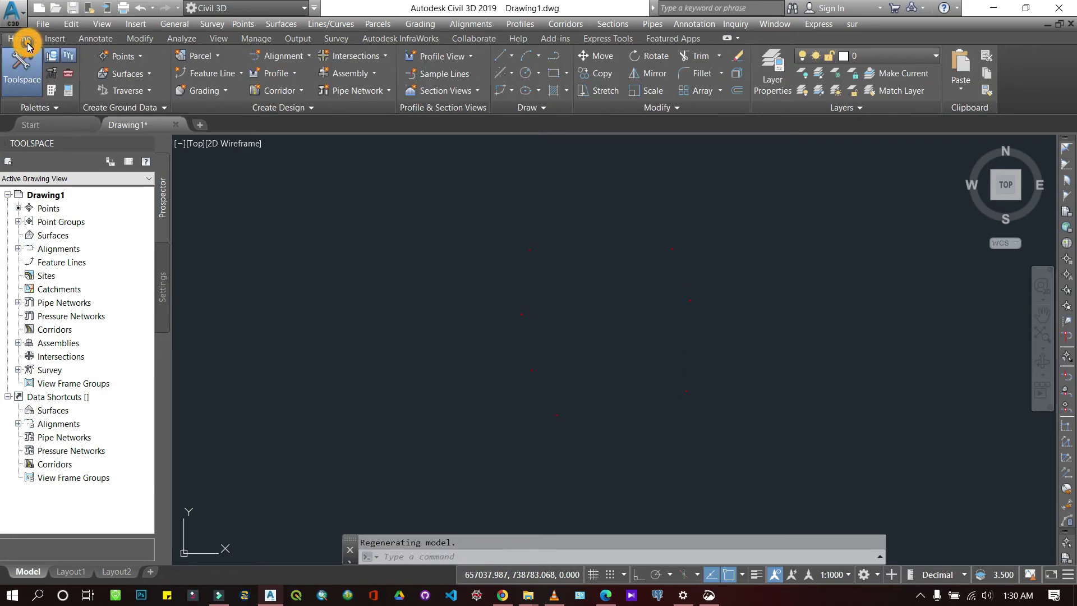
Draw lines through the six survey points and close back to the first point.
left_click(511, 56)
left_click(521, 74)
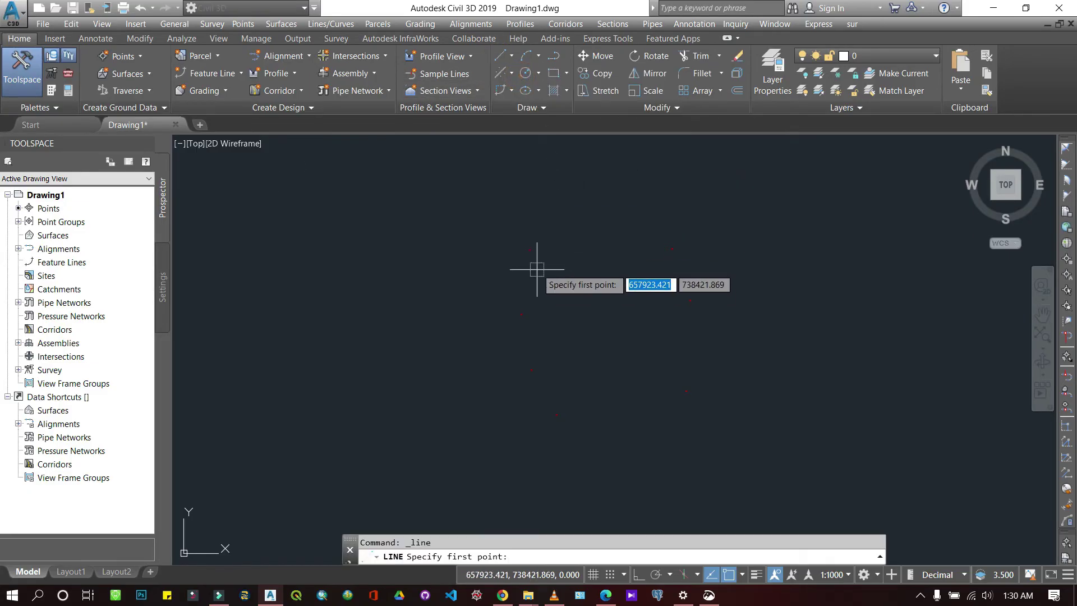
left_click(529, 248)
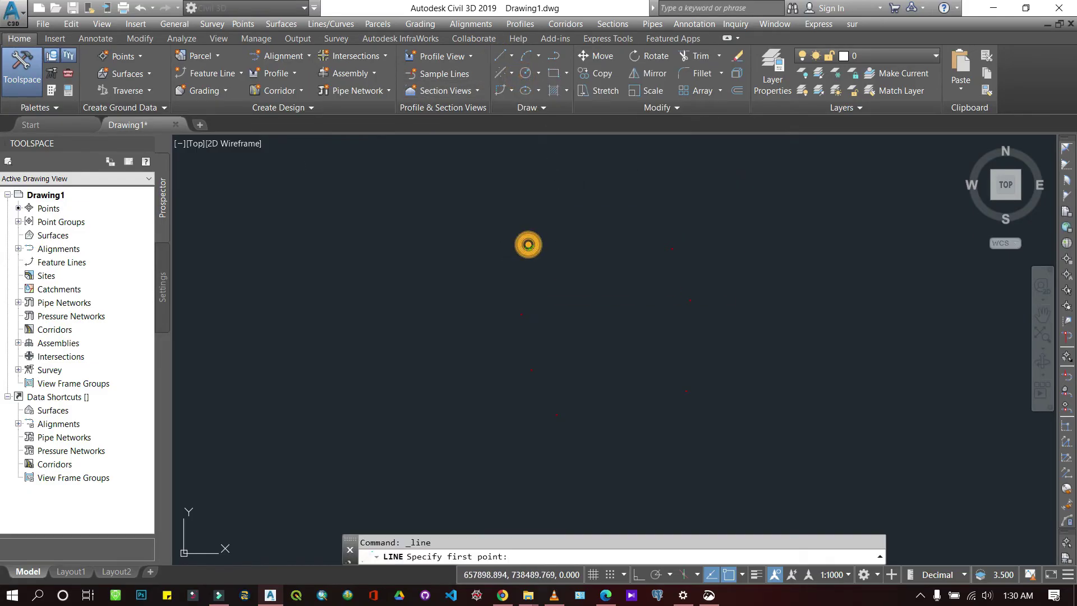
left_click(521, 315)
left_click(531, 371)
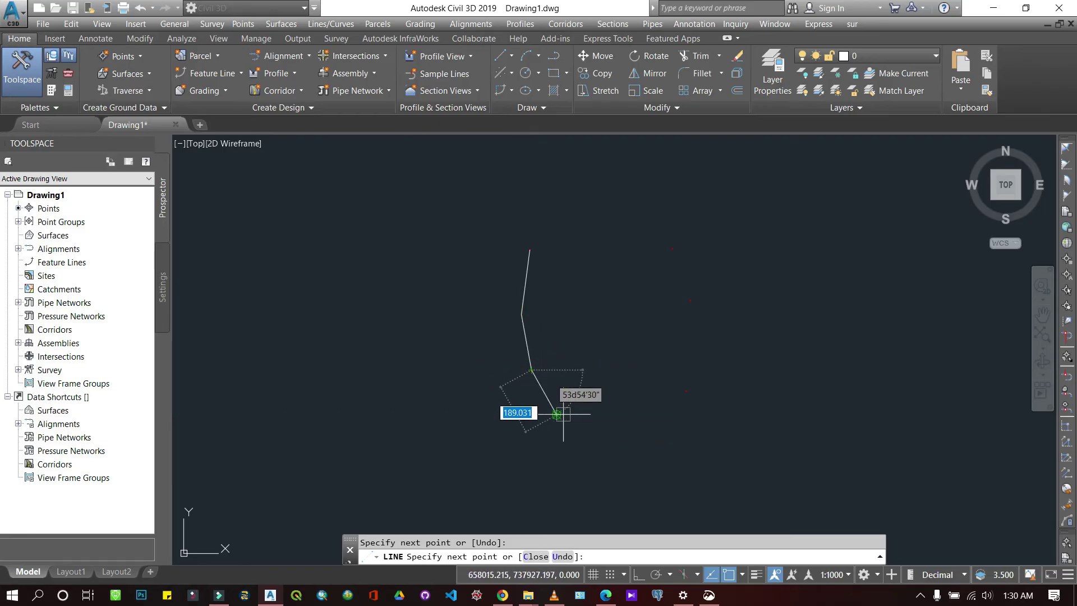
left_click(556, 413)
left_click(687, 390)
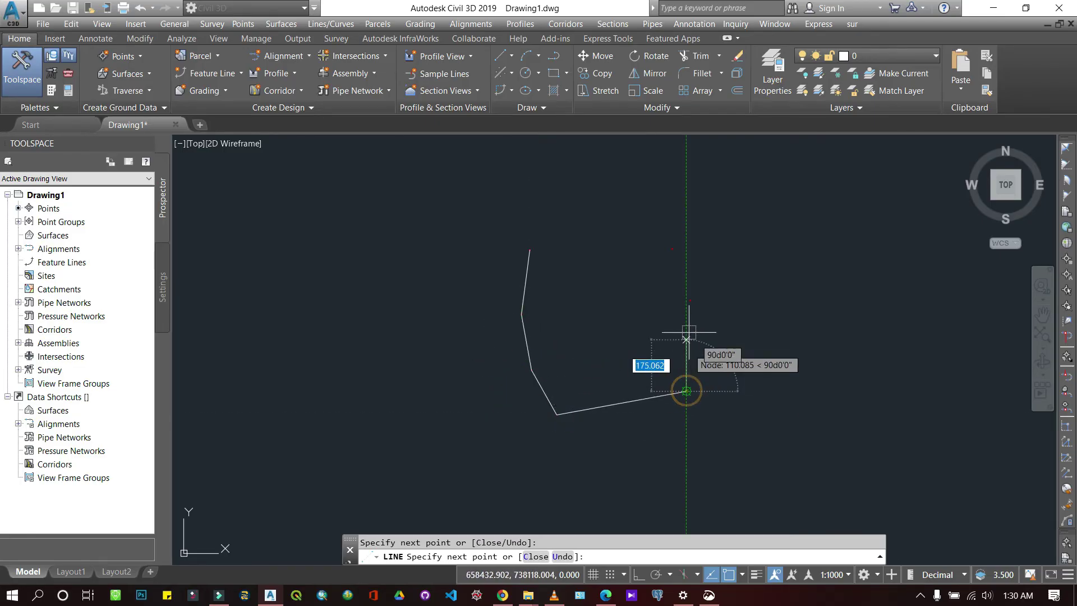
left_click(689, 300)
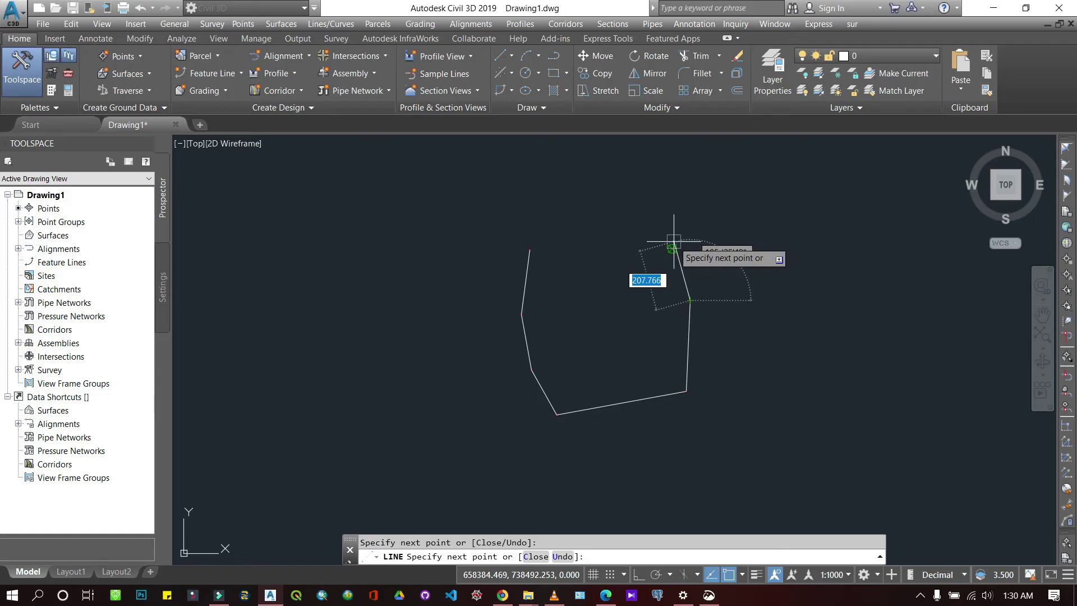
right_click(561, 246)
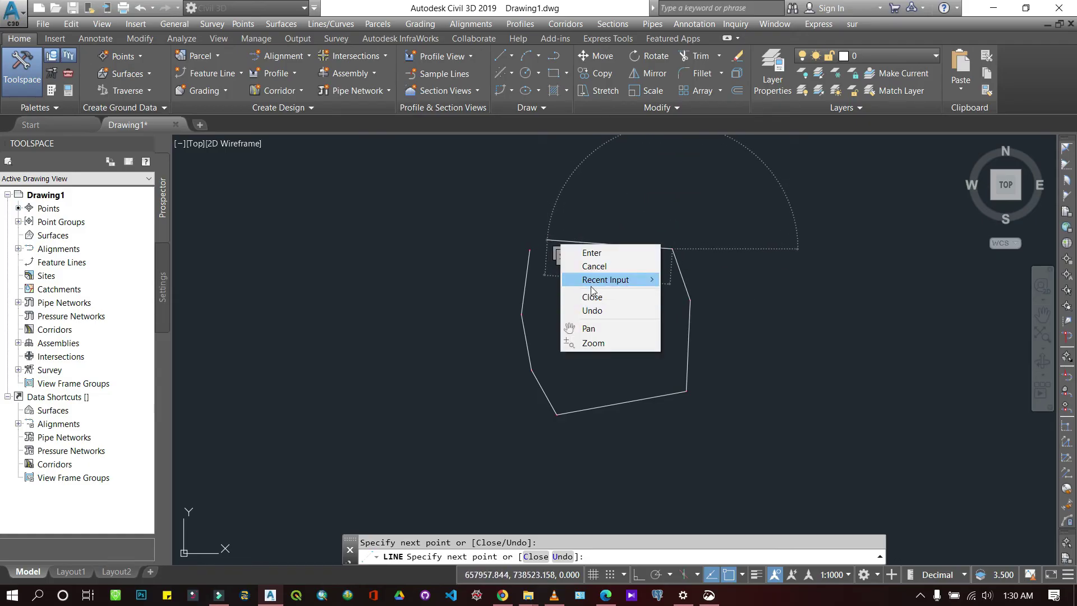
left_click(591, 297)
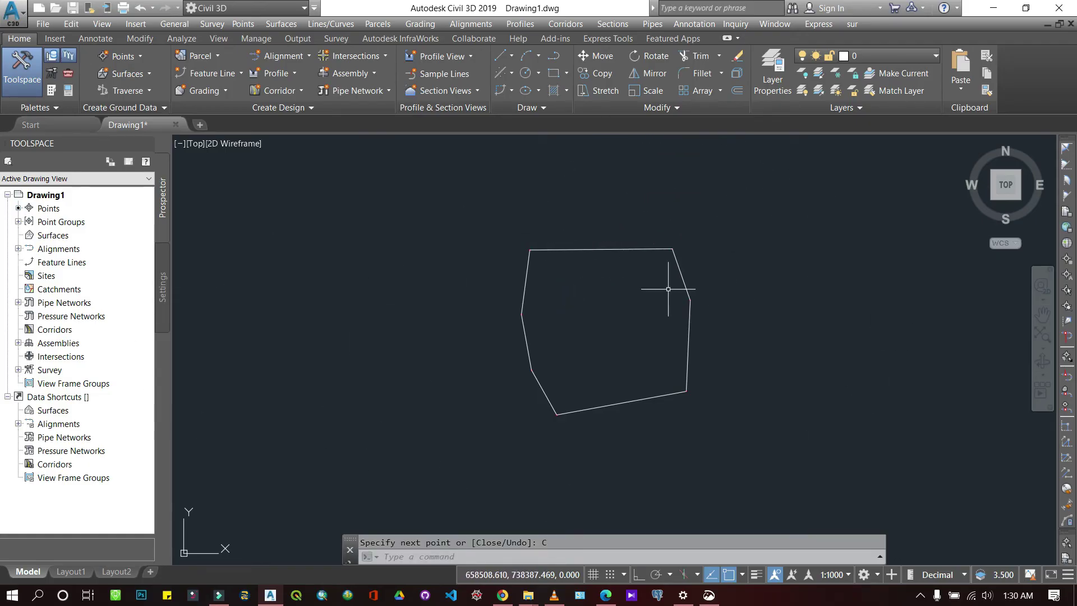